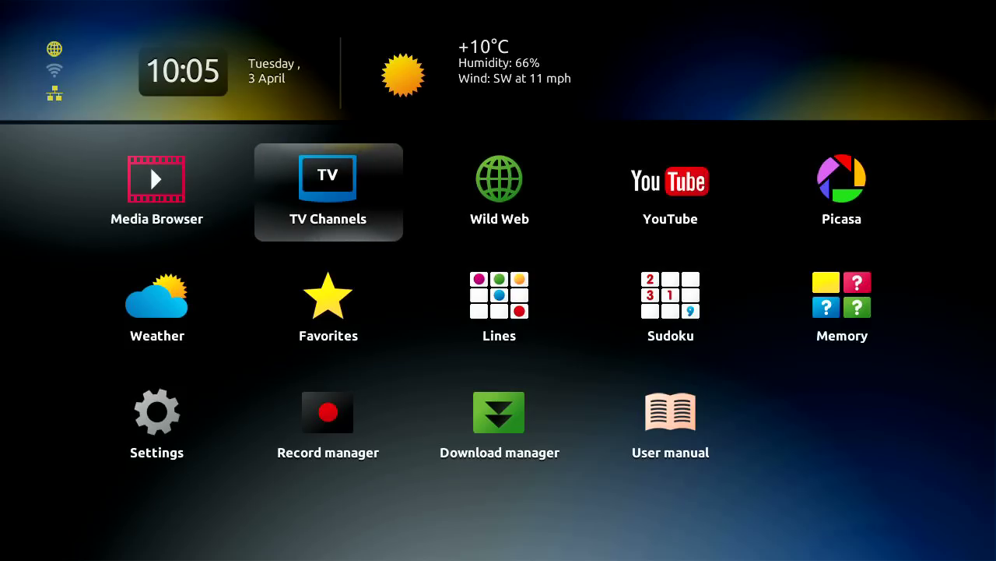
{"action": "key", "text": "Right"}
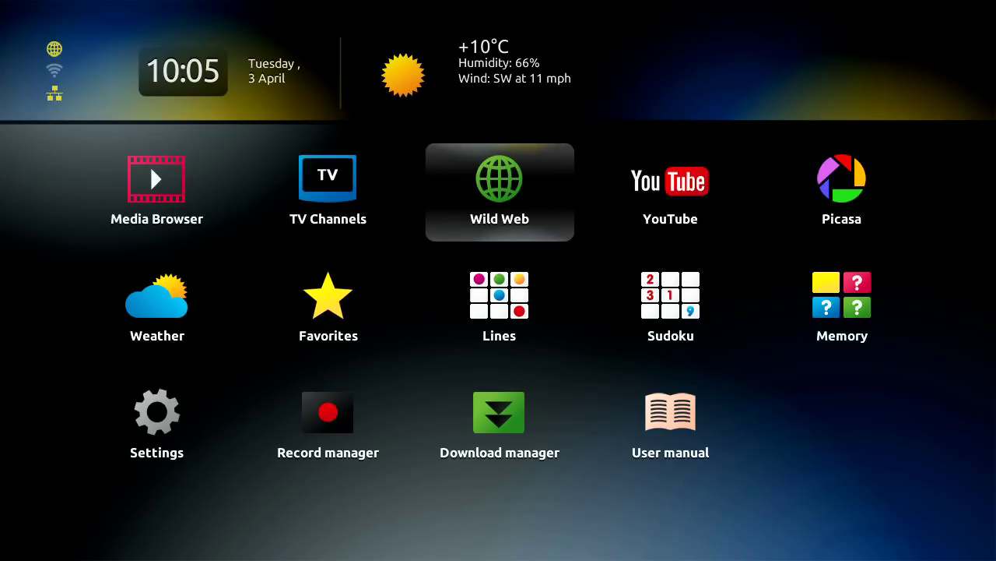
Step: Browse the home tiles from TV Channels to Picasa and back to Wild Web, then open System settings
{"action": "key", "text": "Right"}
{"action": "key", "text": "Right"}
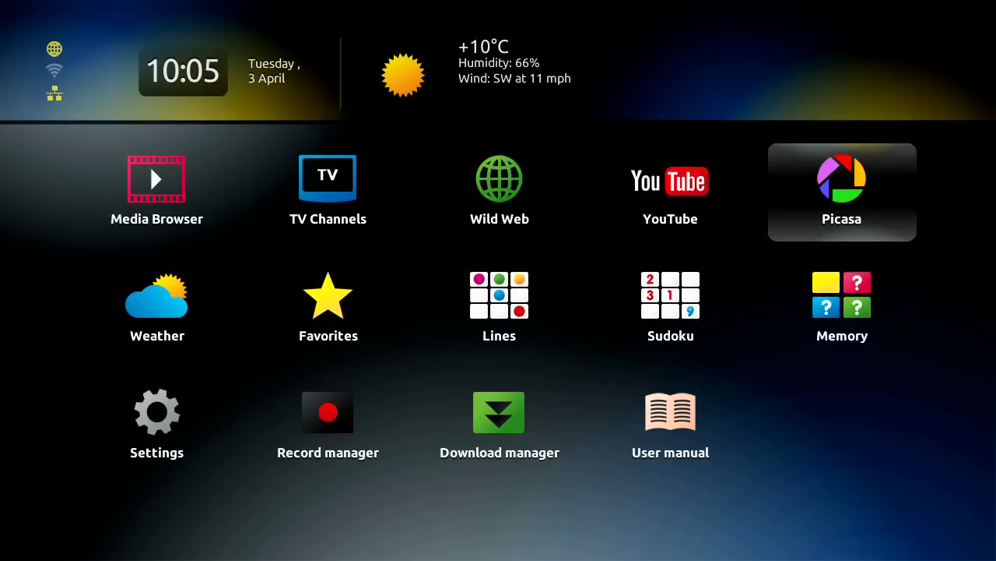
{"action": "key", "text": "Left"}
{"action": "key", "text": "Left"}
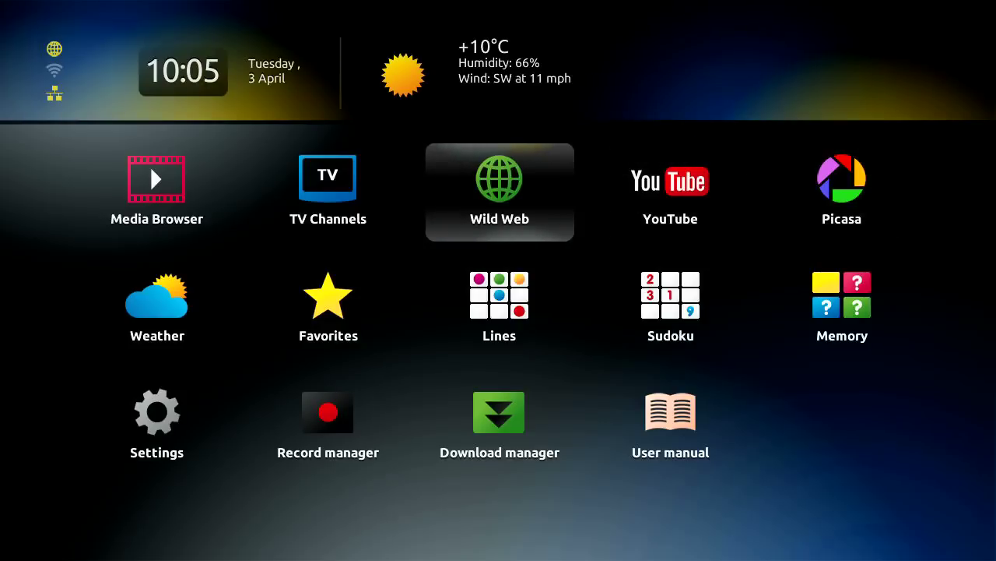
{"action": "key", "text": "Left"}
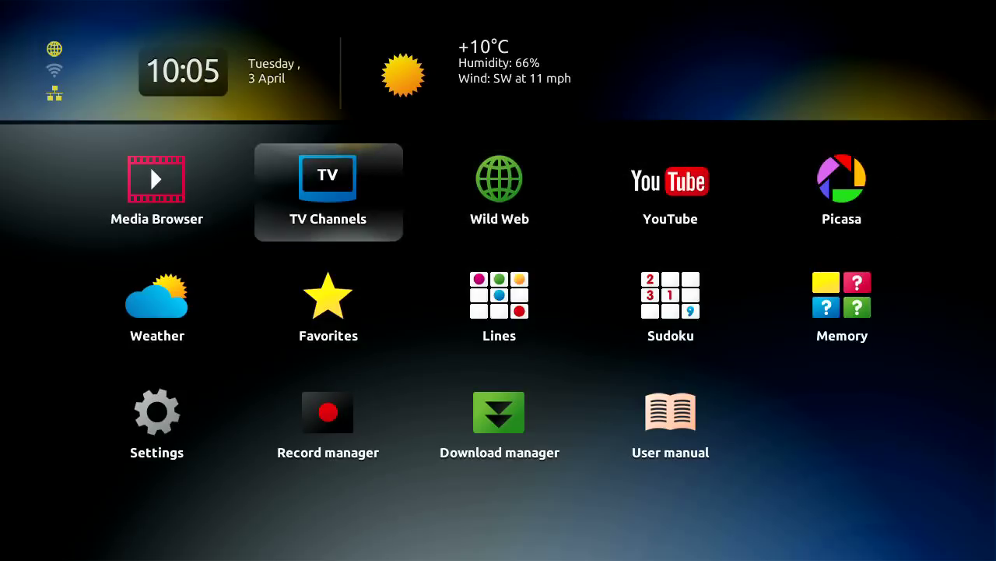
{"action": "key", "text": "F10"}
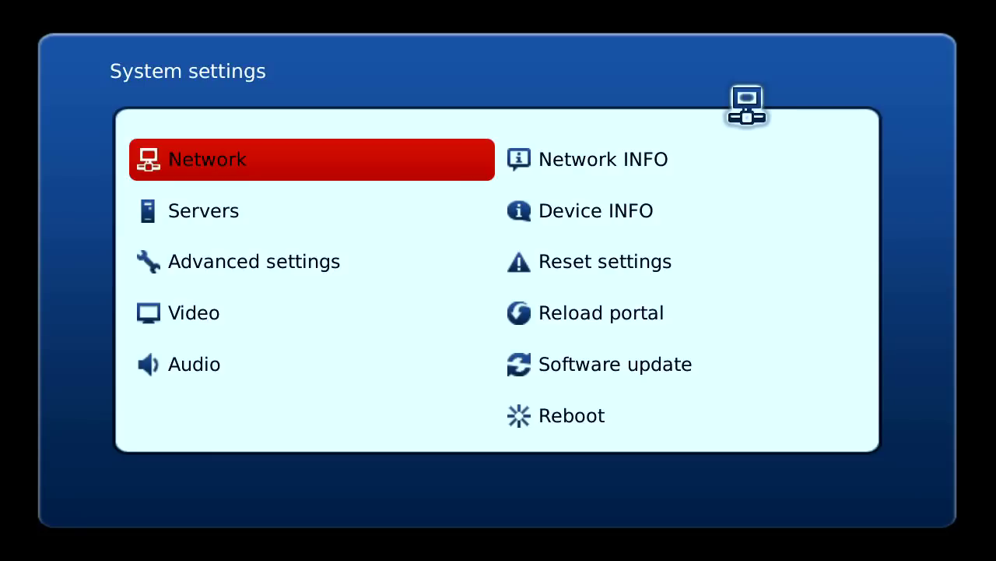
Step: Set the network connection to PPPoE with Auto (DHCP), enter the login and confirm
{"action": "key", "text": "Return"}
{"action": "key", "text": "Down"}
{"action": "key", "text": "Return"}
{"action": "key", "text": "Down"}
{"action": "key", "text": "Return"}
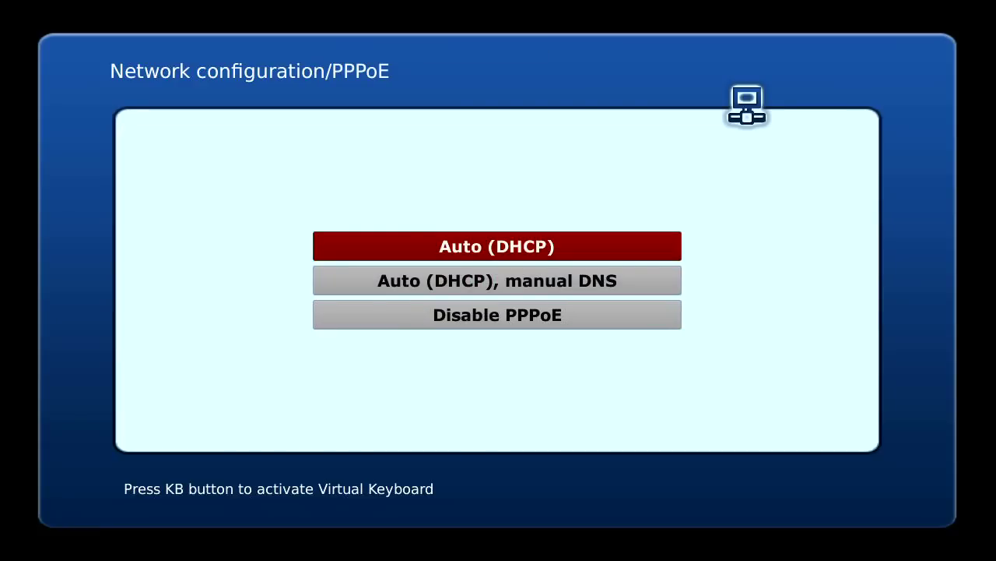
{"action": "key", "text": "Return"}
{"action": "type", "text": "555"}
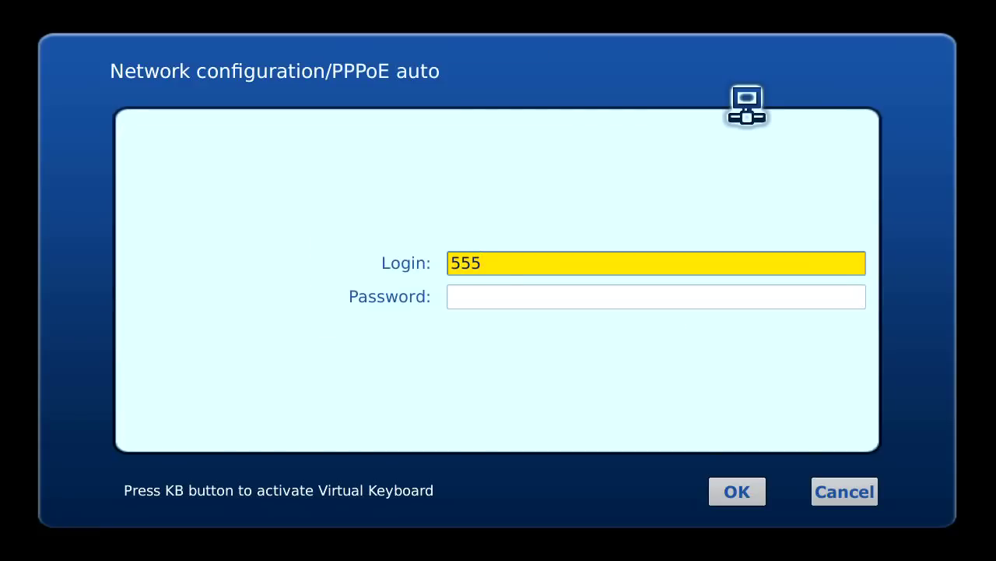
{"action": "key", "text": "Down"}
Step: Step through the Servers fields: Portal 1 and 2 URLs, bootstrap/update URLs and NTP time.nist.gov
{"action": "key", "text": "Down"}
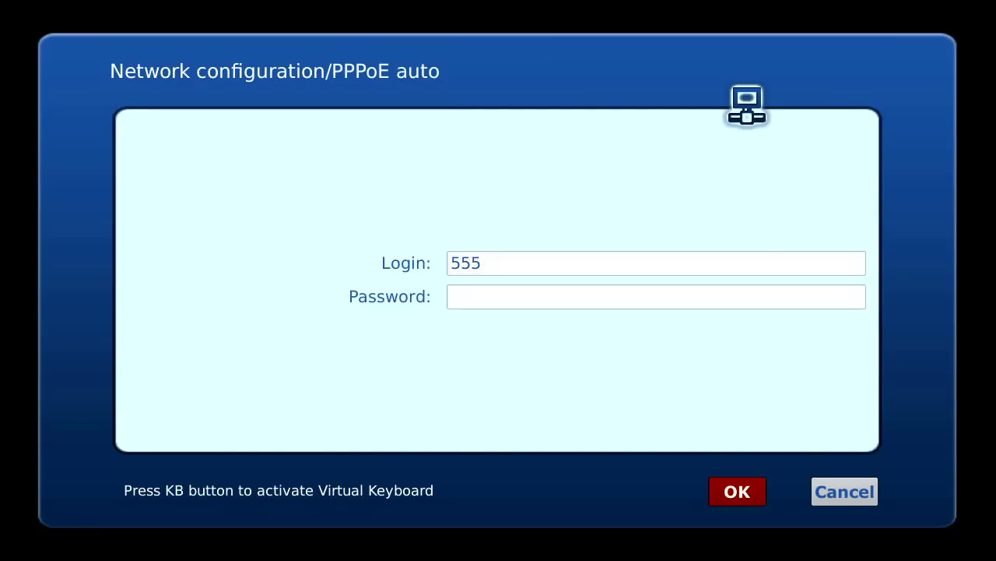
{"action": "key", "text": "Return"}
{"action": "key", "text": "Down"}
{"action": "key", "text": "Return"}
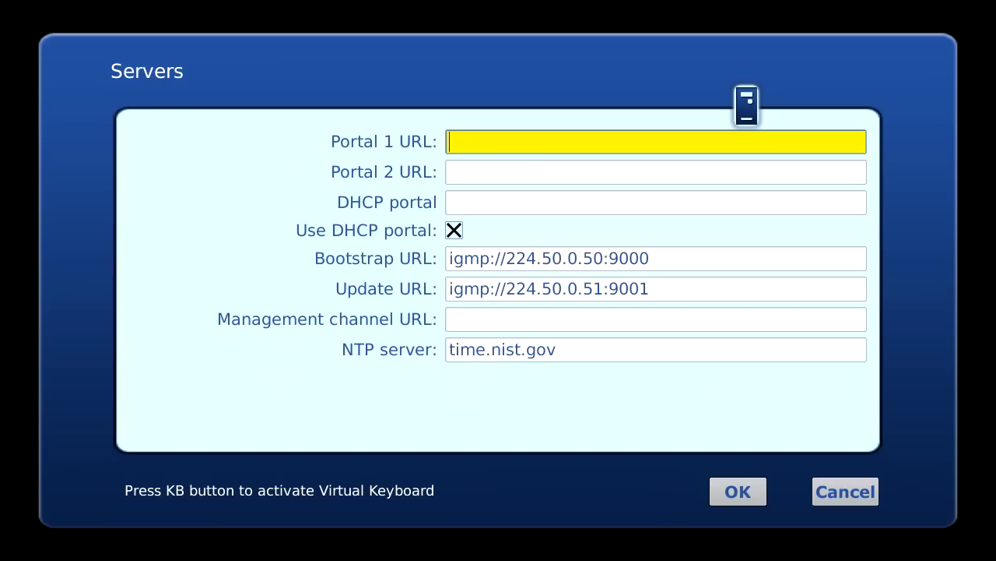
{"action": "key", "text": "Down"}
{"action": "key", "text": "Down"}
{"action": "key", "text": "Down"}
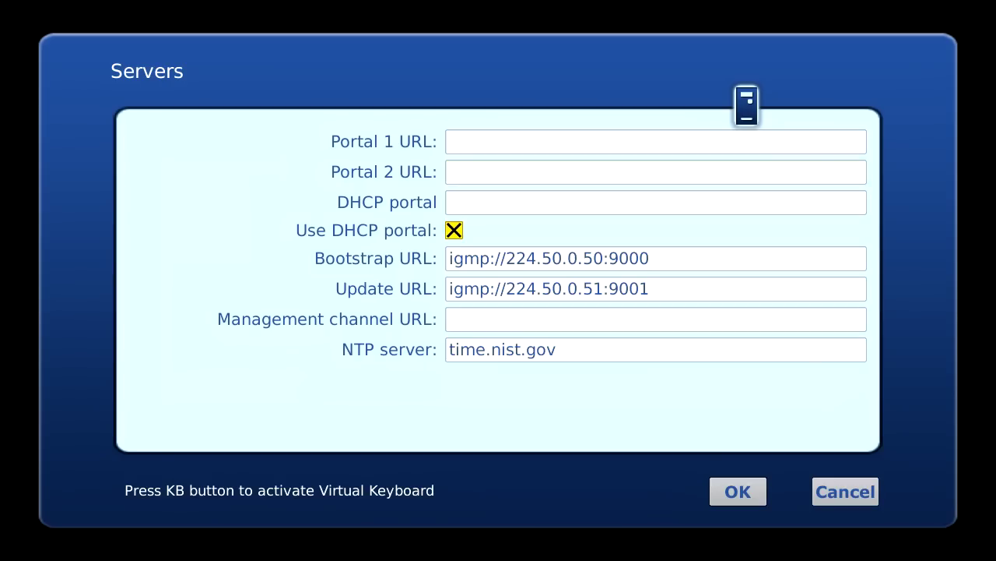
{"action": "key", "text": "Down"}
{"action": "key", "text": "Down"}
{"action": "key", "text": "Down"}
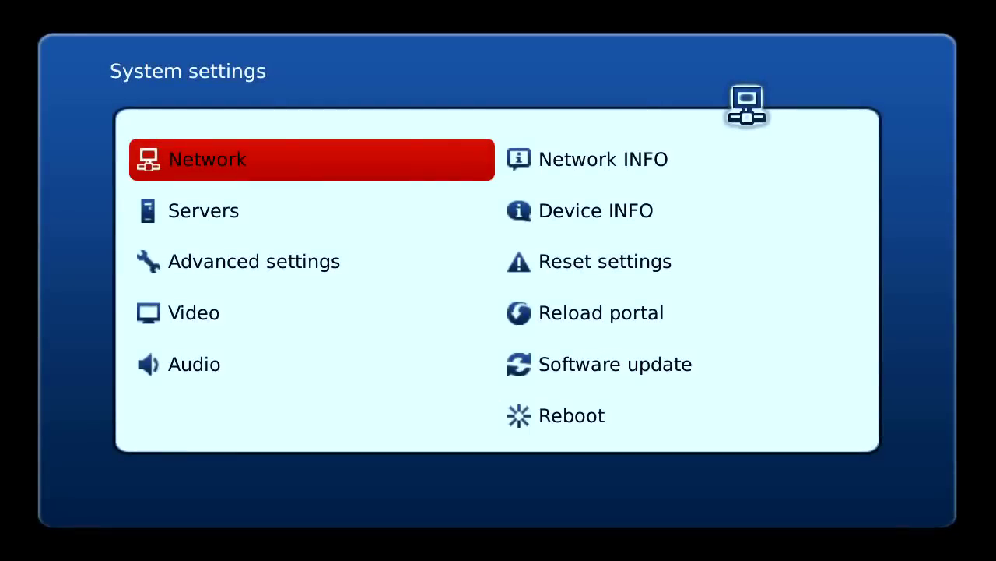
Step: Look over the Advanced settings, including the time zone, and close them
{"action": "key", "text": "Down"}
{"action": "key", "text": "Down"}
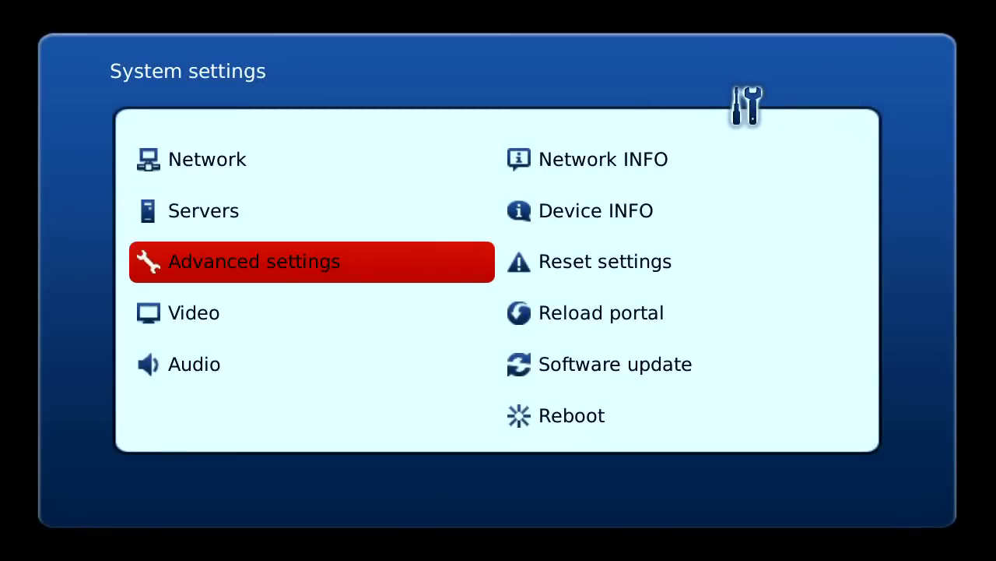
{"action": "key", "text": "Return"}
{"action": "key", "text": "Down"}
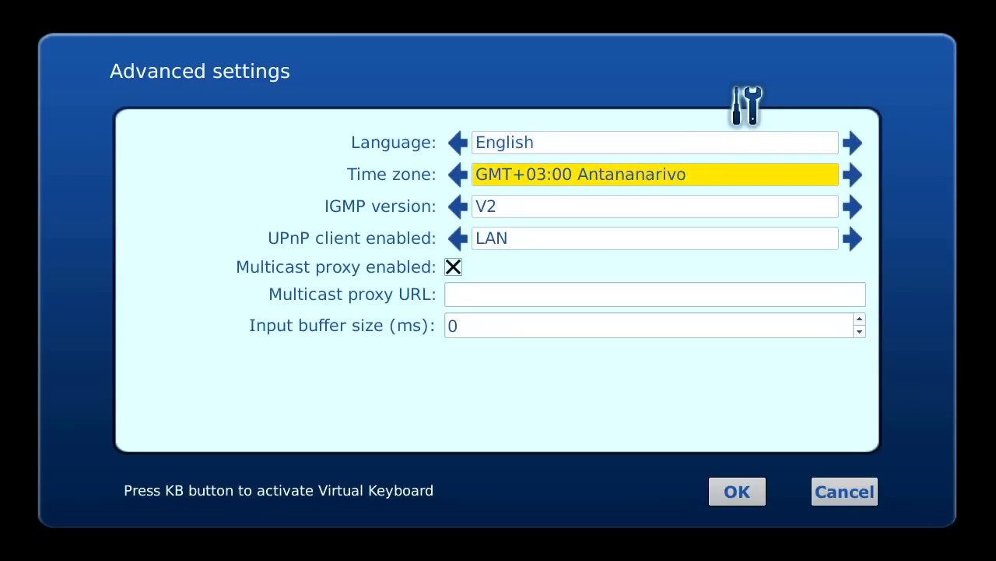
{"action": "key", "text": "Escape"}
{"action": "key", "text": "Down"}
Step: Set the video output mode to 720p-50 and confirm the video settings
{"action": "key", "text": "Return"}
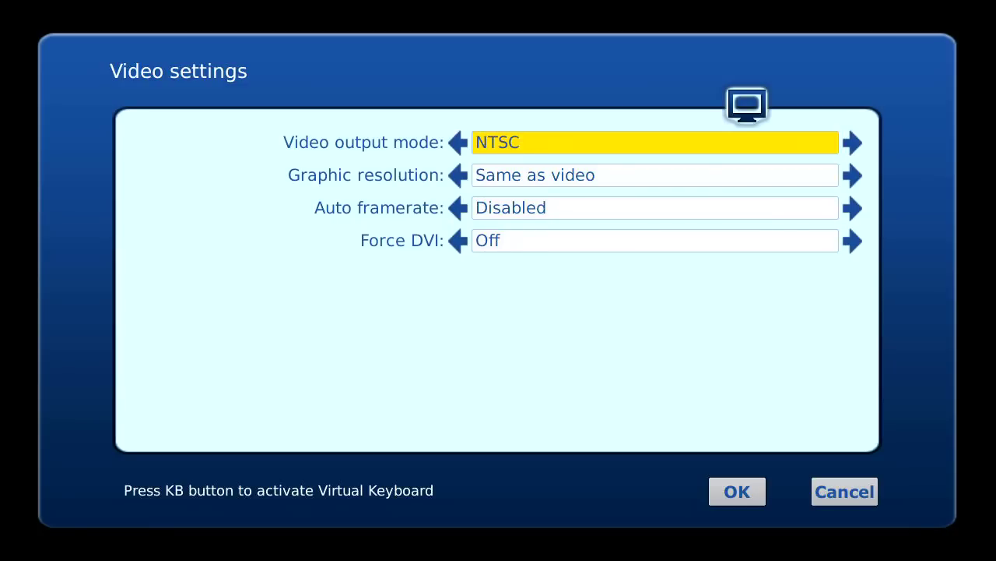
{"action": "key", "text": "Left"}
{"action": "key", "text": "Return"}
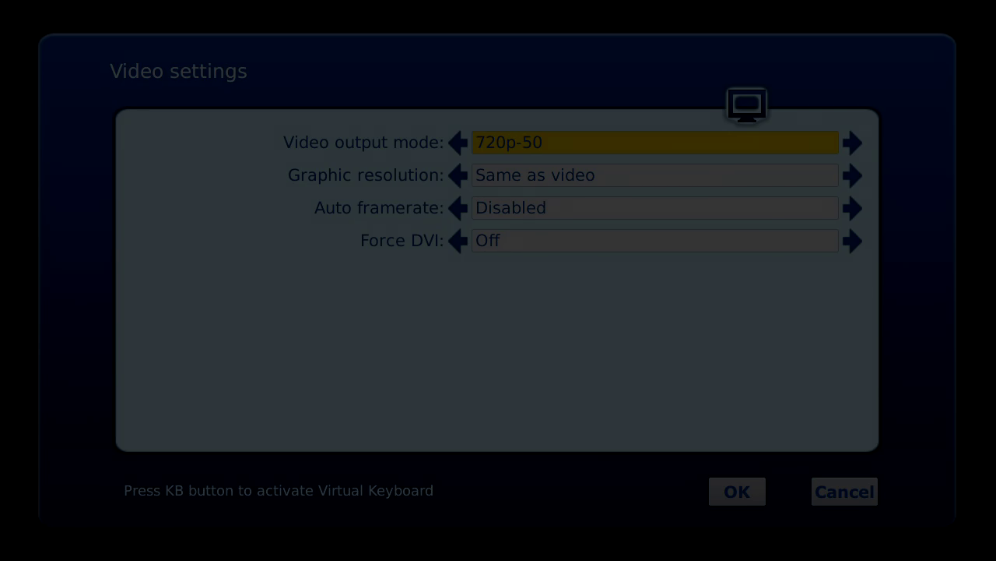
{"action": "key", "text": "Right"}
Step: Open Software update and cycle the bootstrap download method from HTTP to Using multicast
{"action": "key", "text": "Down"}
{"action": "key", "text": "Down"}
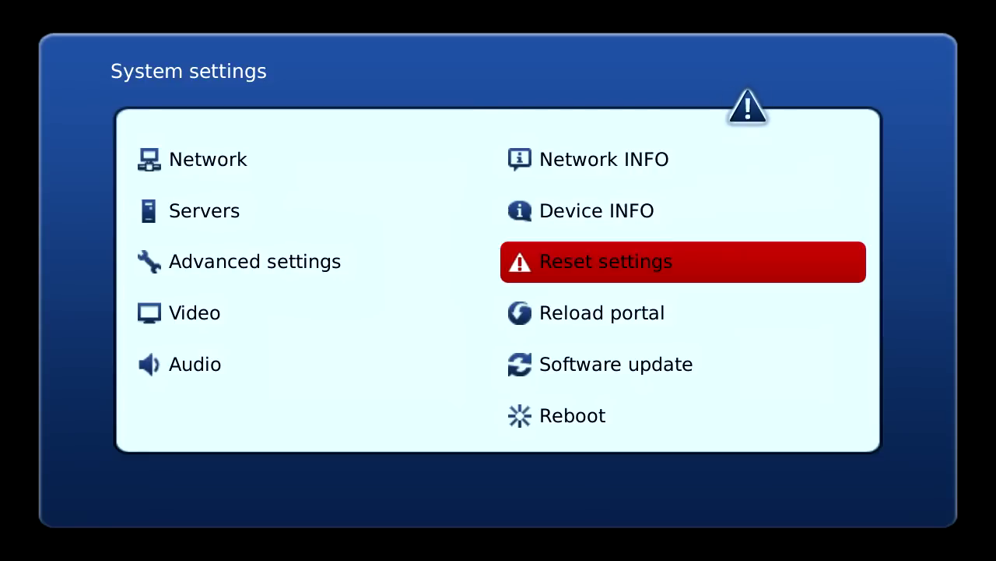
{"action": "key", "text": "Down"}
{"action": "key", "text": "Down"}
{"action": "key", "text": "Return"}
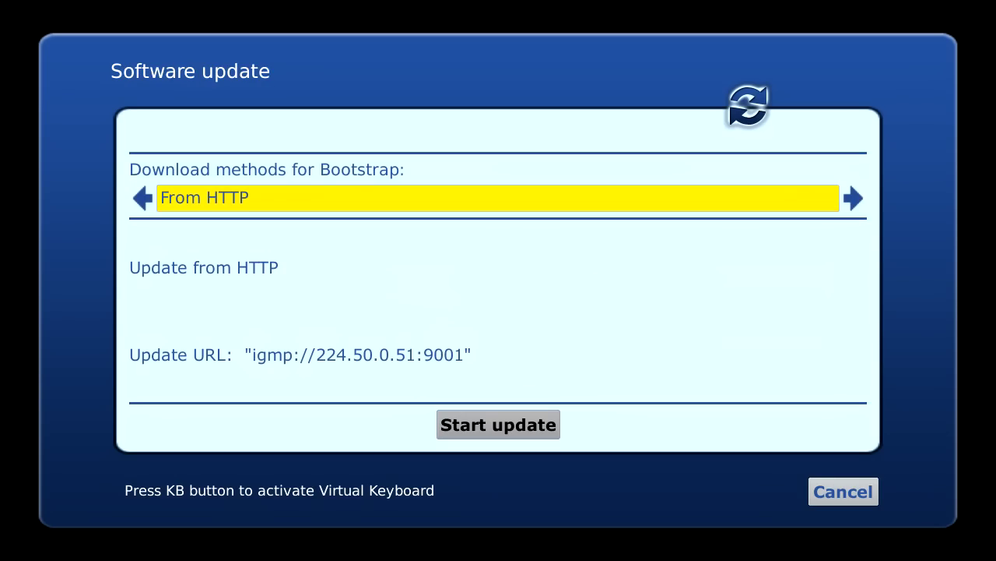
{"action": "key", "text": "Left"}
{"action": "key", "text": "Left"}
{"action": "key", "text": "Left"}
{"action": "key", "text": "Left"}
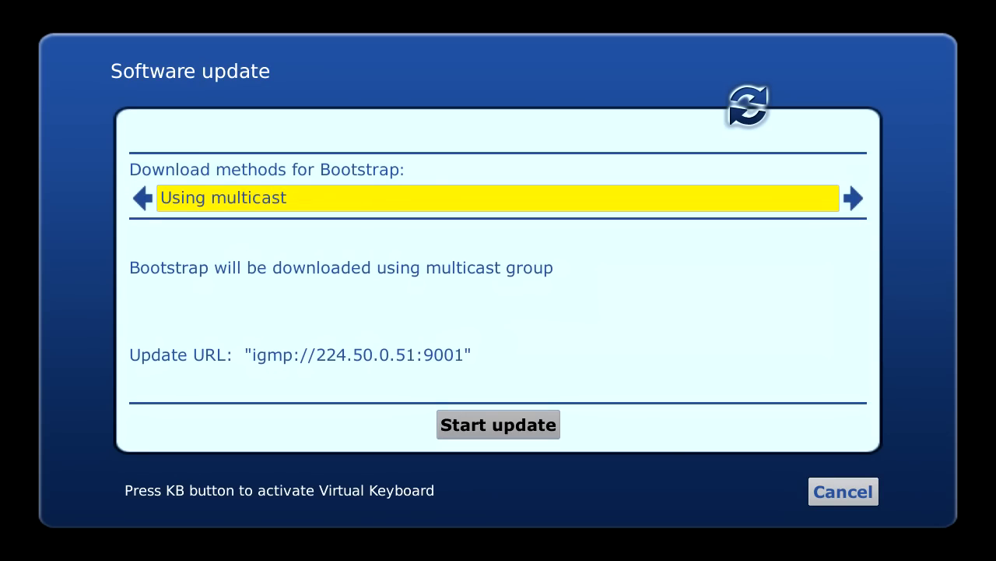
{"action": "key", "text": "Left"}
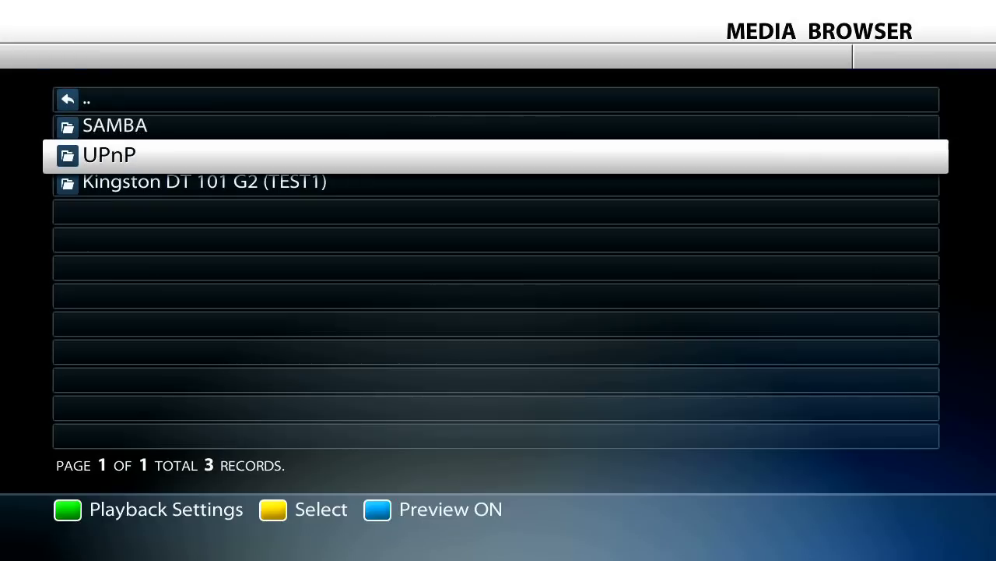
Step: Open the Kingston DT 101 G2 (TEST1) drive and step down to the Eurovision video
{"action": "left_click", "coordinate": [218, 184]}
{"action": "key", "text": "Return"}
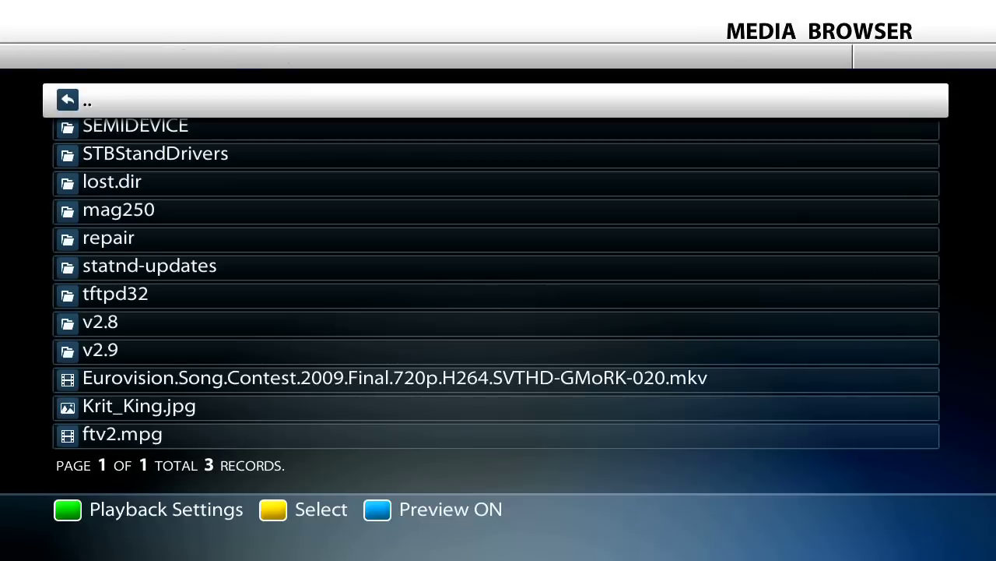
{"action": "key", "text": "Down"}
{"action": "key", "text": "Down"}
{"action": "key", "text": "Down"}
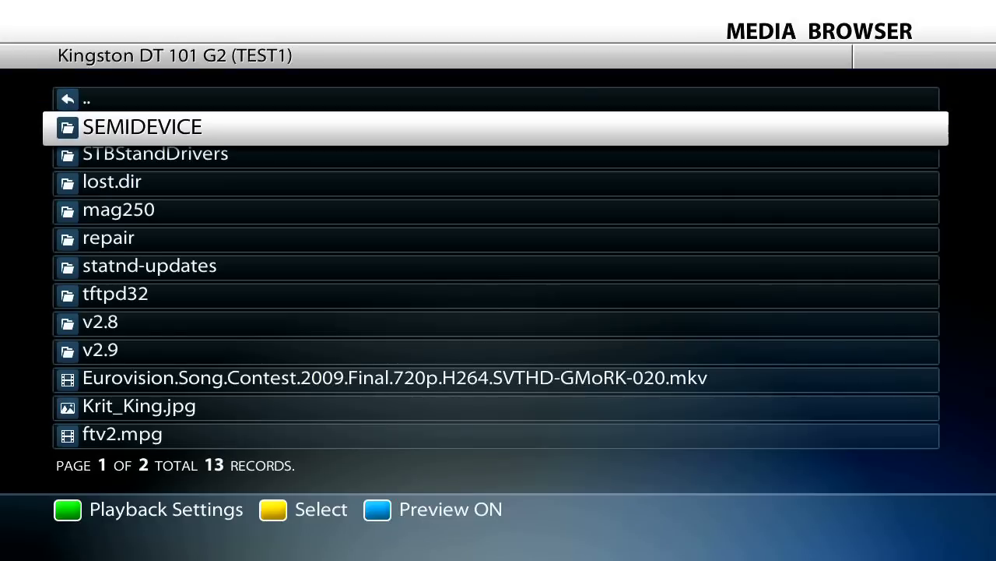
{"action": "key", "text": "Down"}
{"action": "key", "text": "Down"}
{"action": "key", "text": "Down"}
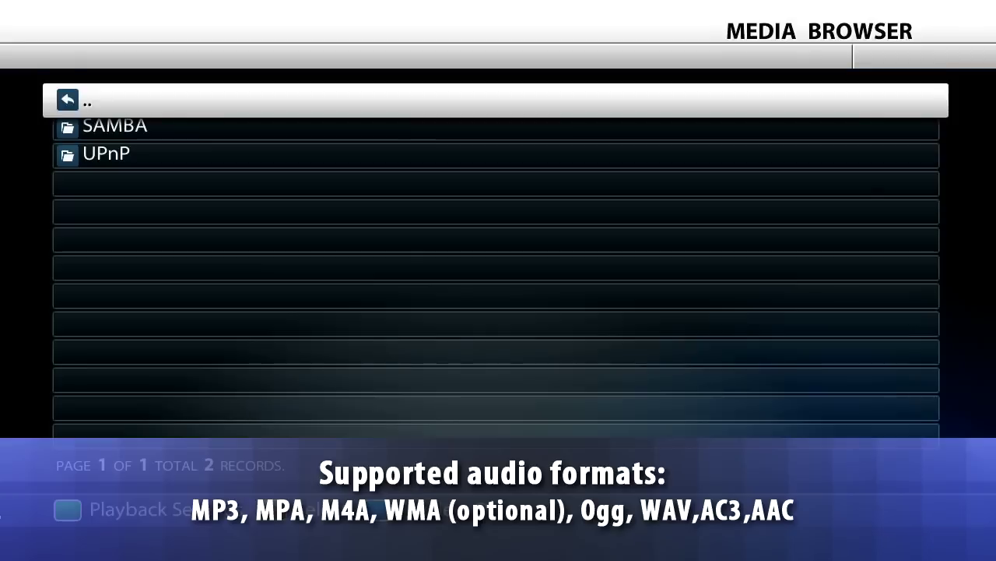
Step: Browse SAMBA shares via WORKGROUP to the first computer's pub folder and its video file
{"action": "left_click", "coordinate": [117, 128]}
{"action": "key", "text": "Return"}
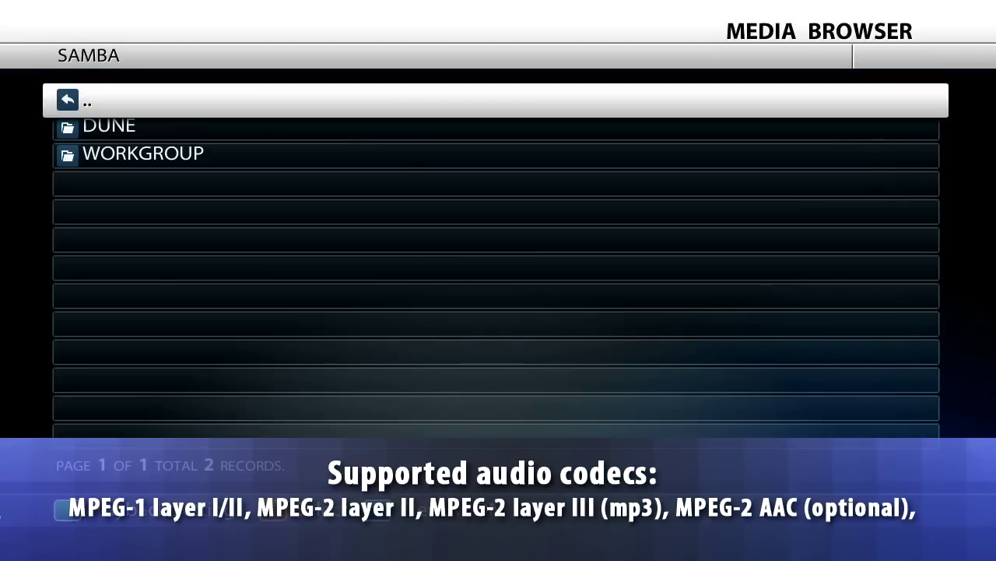
{"action": "left_click", "coordinate": [109, 125]}
{"action": "left_click", "coordinate": [149, 155]}
{"action": "key", "text": "Return"}
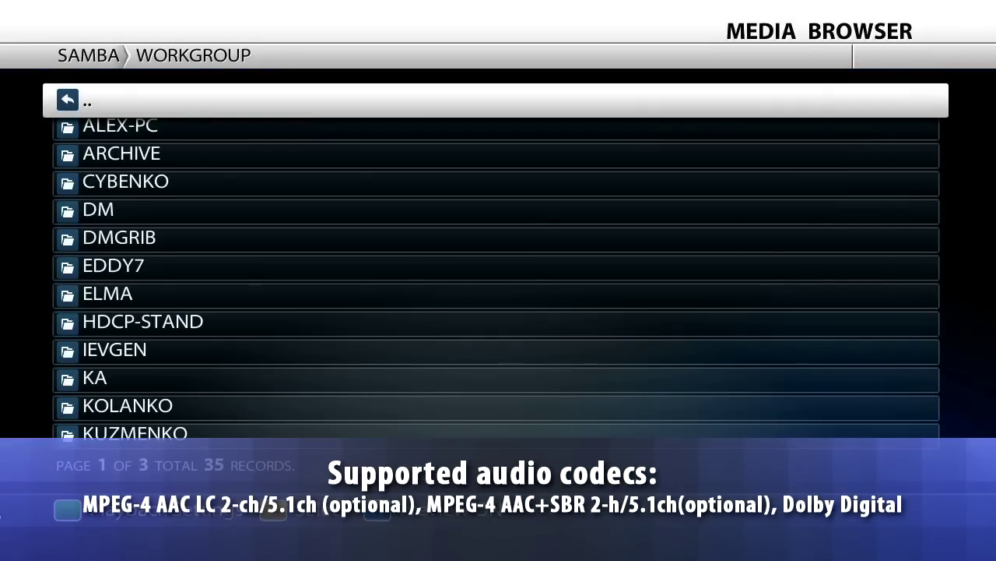
{"action": "left_click", "coordinate": [125, 128]}
{"action": "key", "text": "Return"}
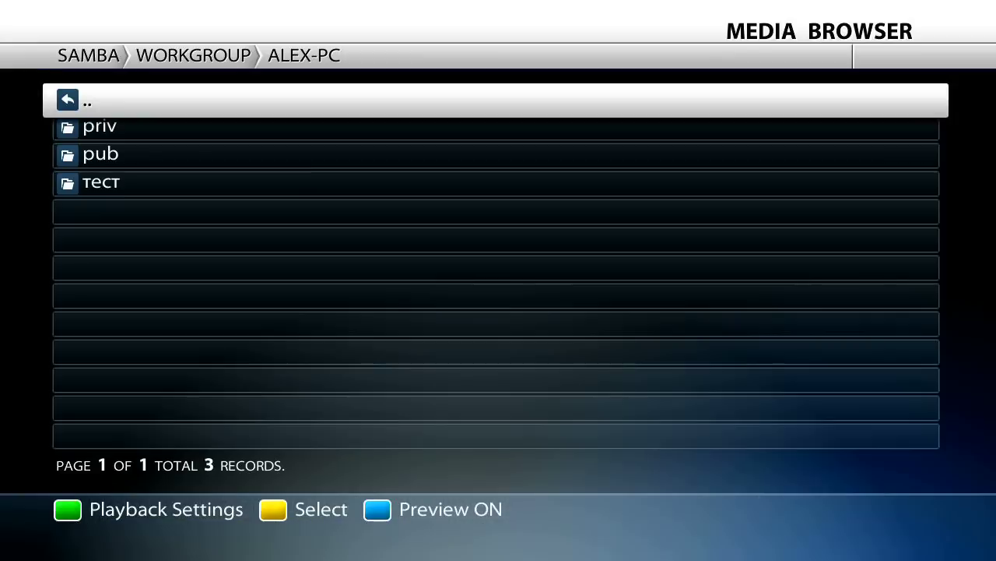
{"action": "left_click", "coordinate": [103, 156]}
{"action": "key", "text": "Return"}
{"action": "left_click", "coordinate": [101, 127]}
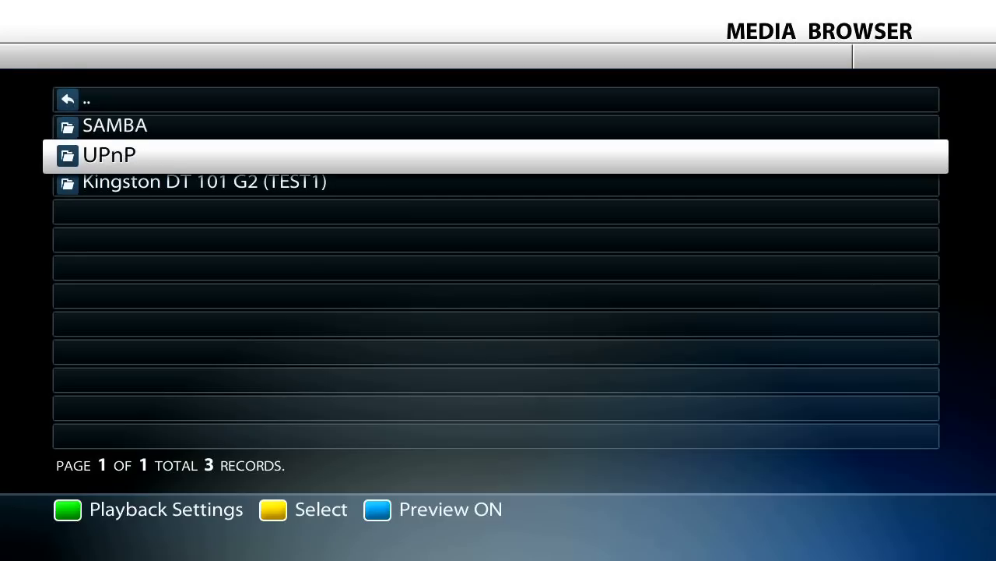
Step: Reopen the Kingston USB drive and scroll past the Eurovision video to Krit_King.jpg
{"action": "left_click", "coordinate": [218, 183]}
{"action": "key", "text": "Return"}
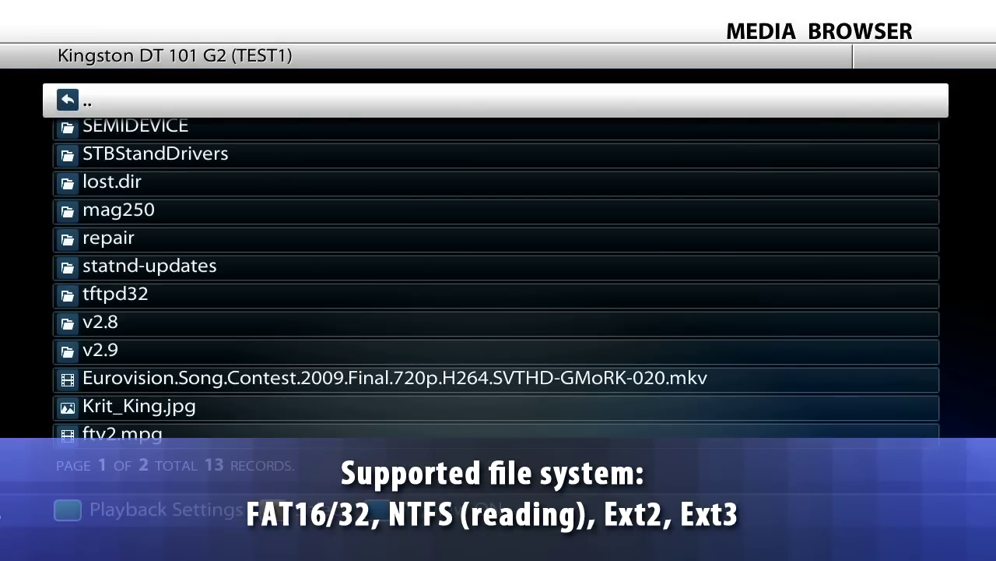
{"action": "key", "text": "Down"}
{"action": "key", "text": "Down"}
{"action": "key", "text": "Down"}
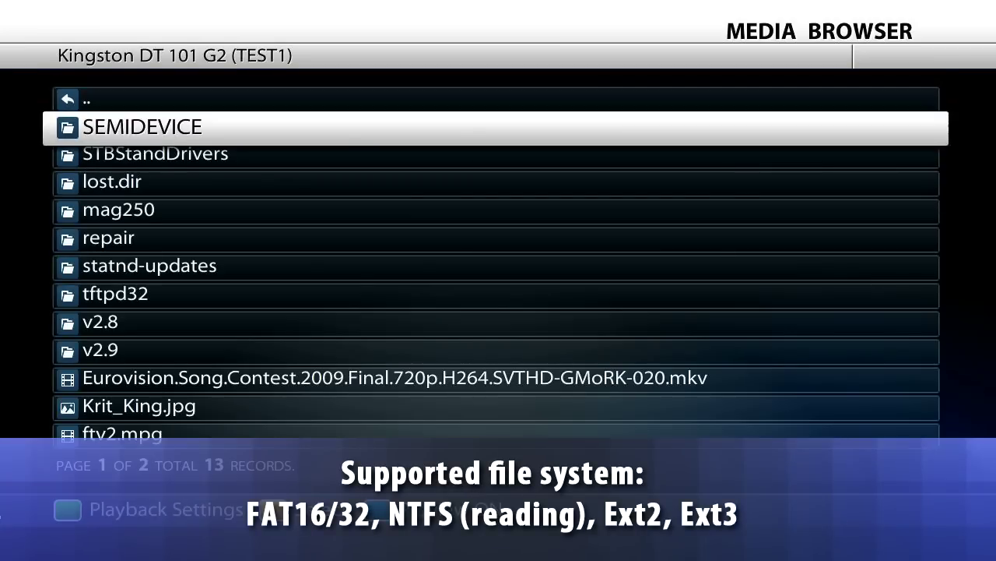
{"action": "key", "text": "Down"}
{"action": "key", "text": "Down"}
{"action": "key", "text": "Down"}
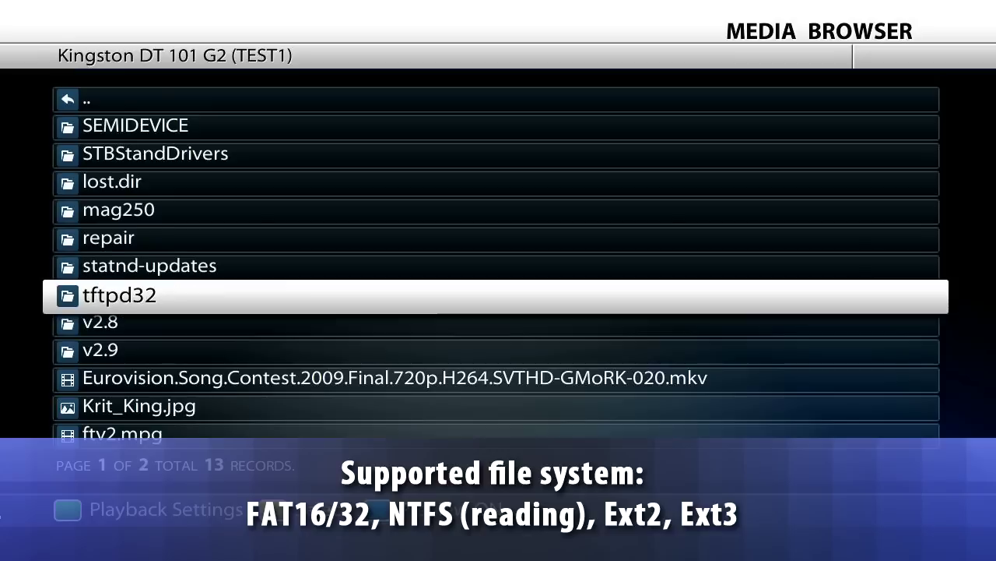
{"action": "key", "text": "Down"}
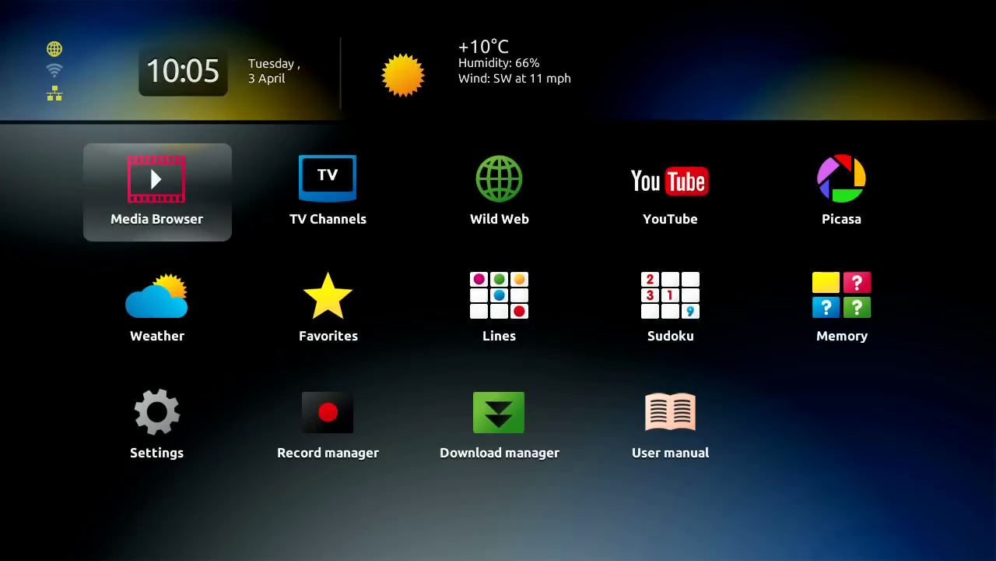
Step: Open TV Channels and preview Euro Sport, then Discovery Channel
{"action": "key", "text": "Right"}
{"action": "key", "text": "Return"}
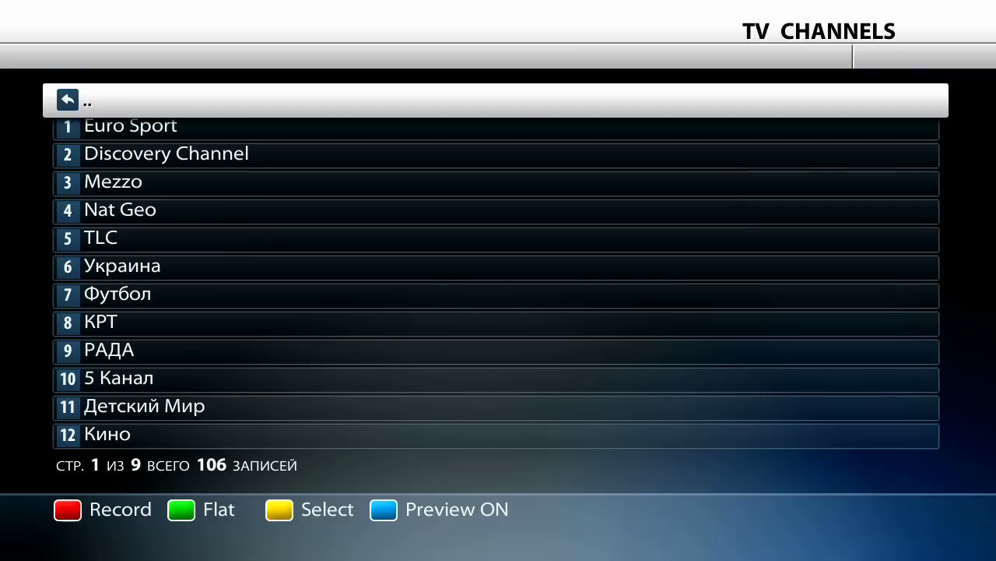
{"action": "key", "text": "Down"}
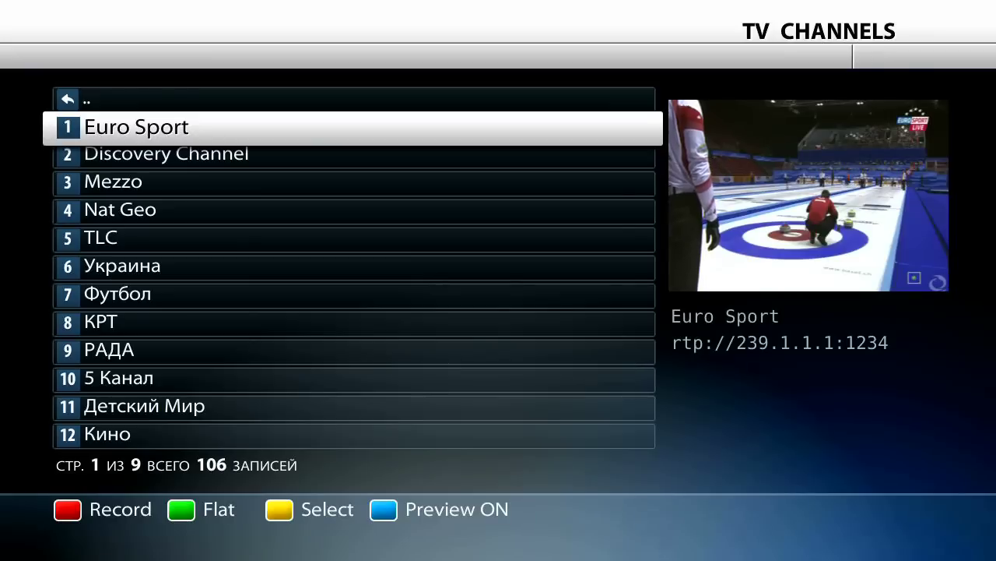
{"action": "key", "text": "Down"}
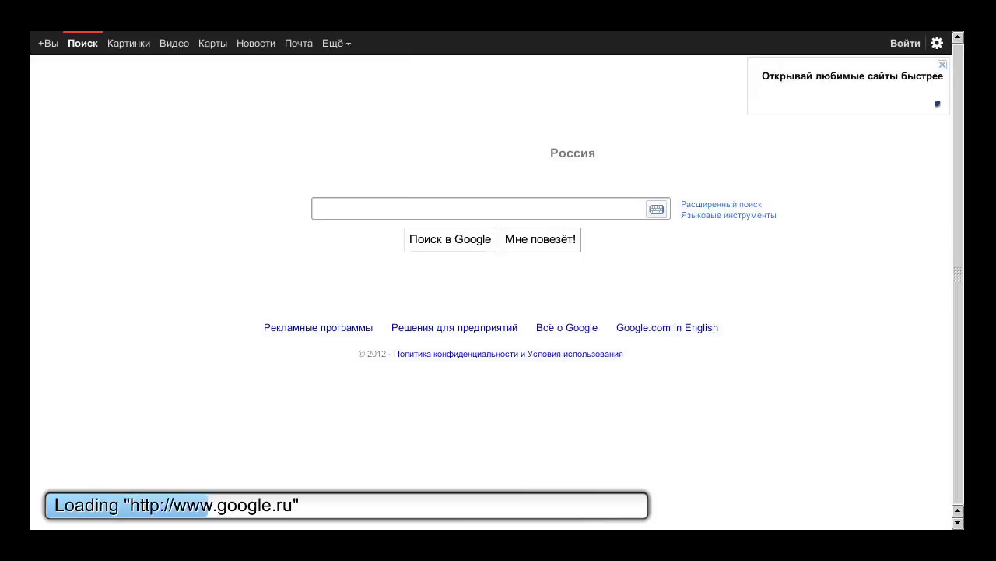
Step: Enter odessa on Google's on-screen keyboard, run the search, then exit to the home menu
{"action": "key", "text": "Return"}
{"action": "key", "text": "Left"}
{"action": "key", "text": "Left"}
{"action": "key", "text": "Left"}
{"action": "key", "text": "Down"}
{"action": "key", "text": "Return"}
{"action": "key", "text": "Up"}
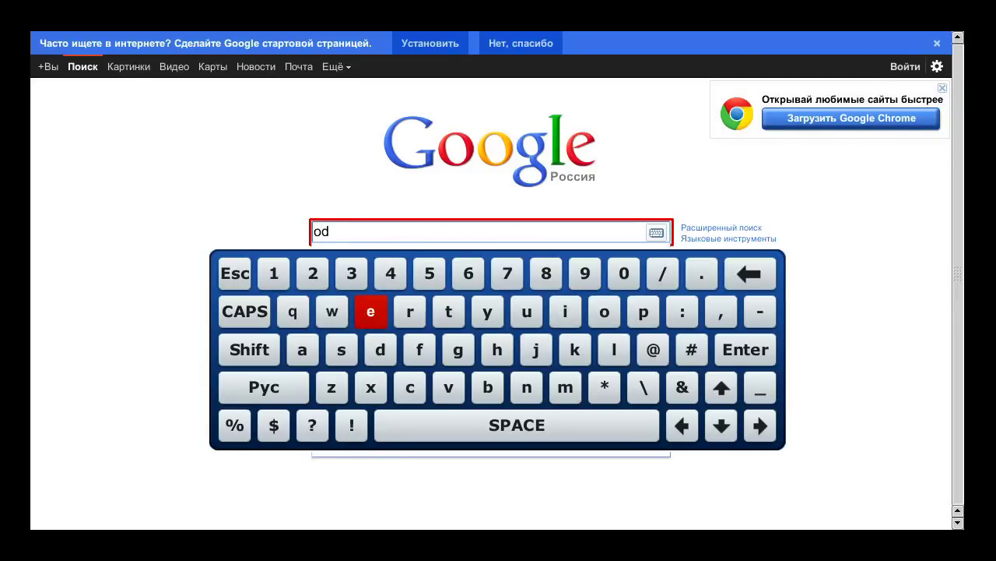
{"action": "key", "text": "Return"}
{"action": "key", "text": "Down"}
{"action": "key", "text": "Return"}
{"action": "key", "text": "Return"}
{"action": "key", "text": "Left"}
{"action": "key", "text": "Return"}
{"action": "key", "text": "Left"}
{"action": "key", "text": "Left"}
{"action": "key", "text": "Return"}
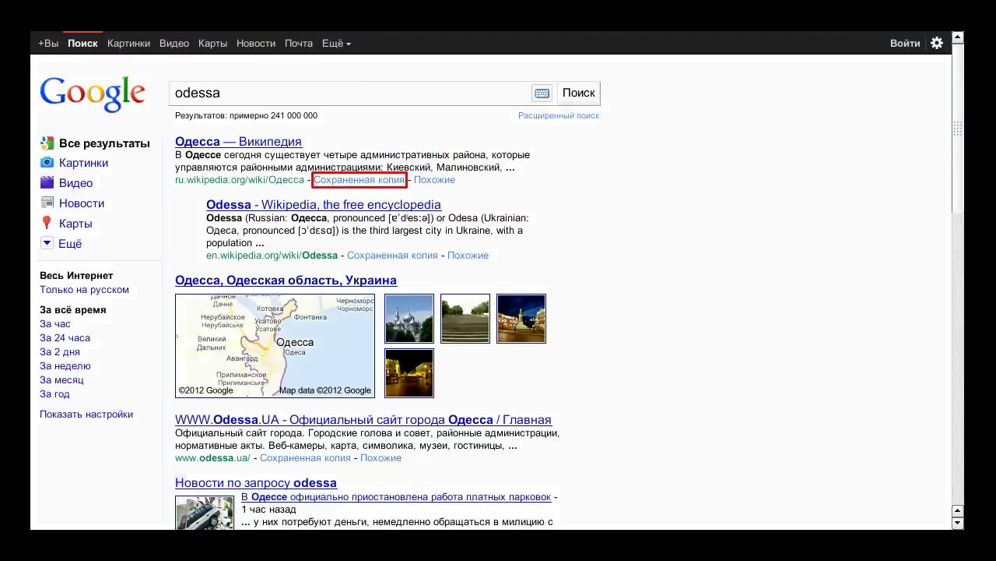
{"action": "key", "text": "Escape"}
{"action": "key", "text": "Right"}
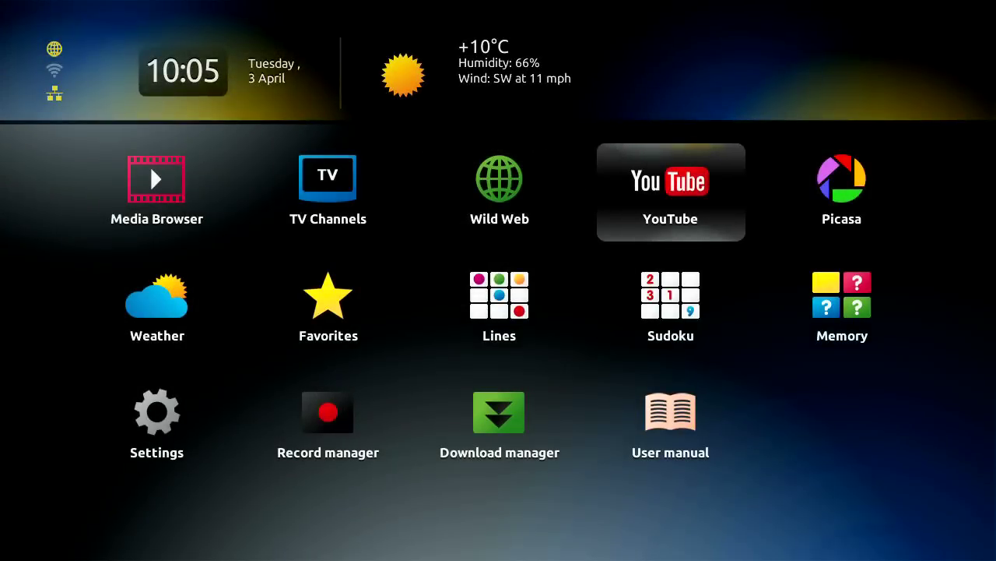
{"action": "key", "text": "Return"}
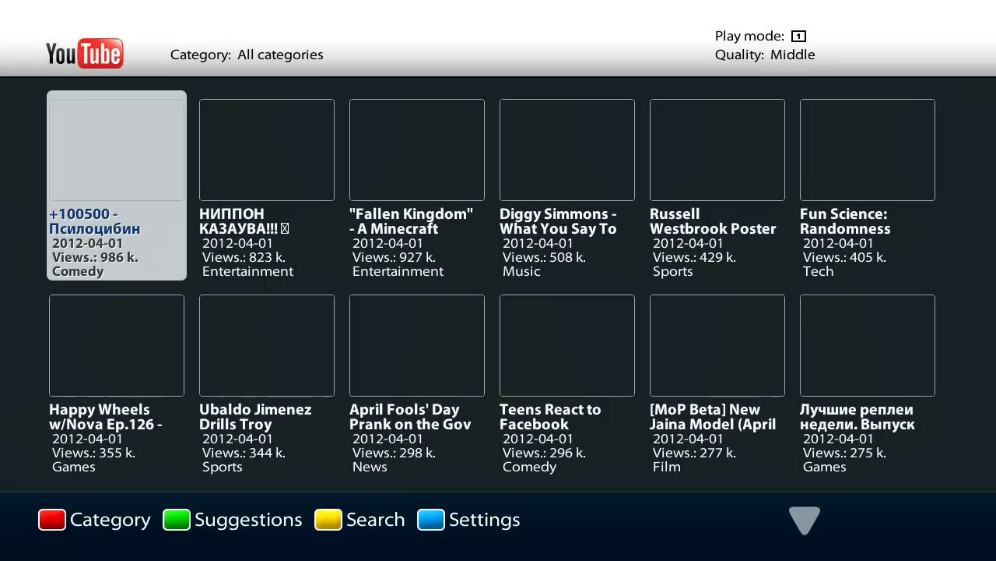
{"action": "key", "text": "Right"}
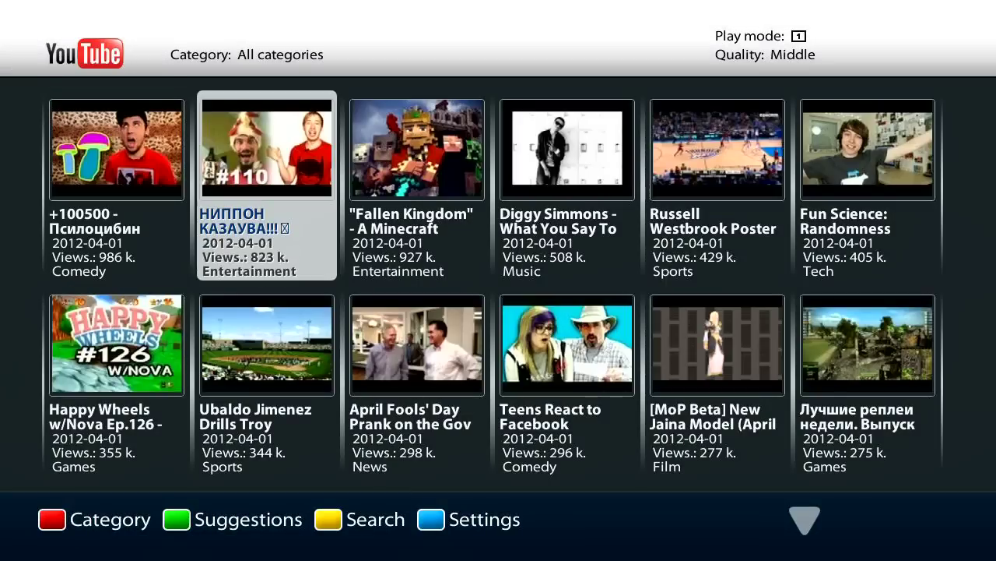
{"action": "key", "text": "Right"}
{"action": "key", "text": "Right"}
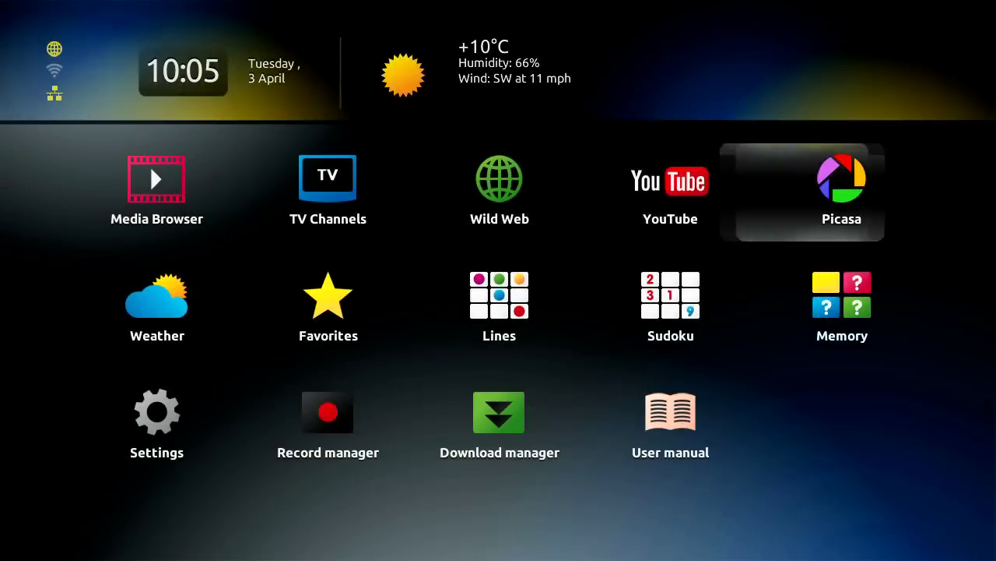
{"action": "key", "text": "Return"}
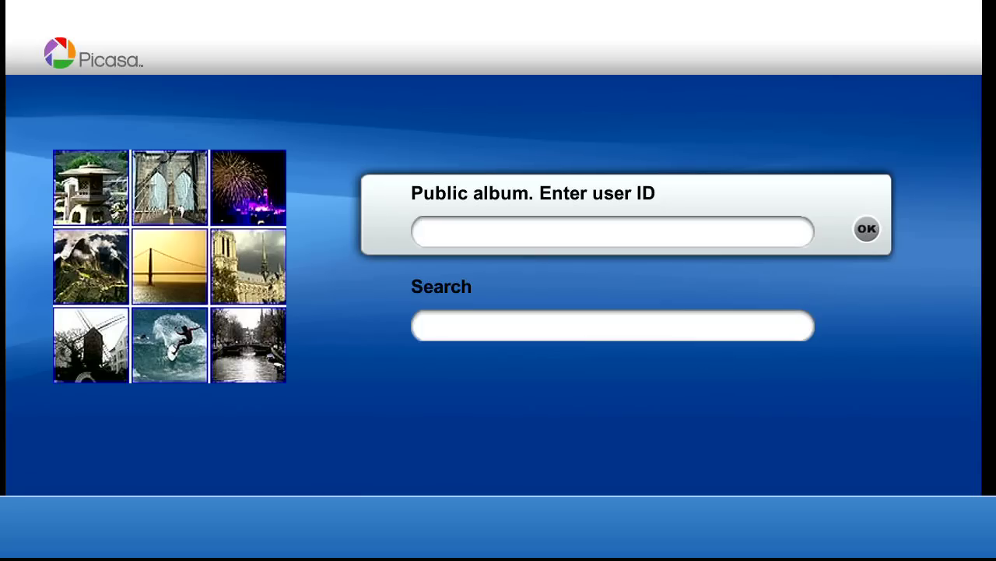
{"action": "key", "text": "Down"}
{"action": "key", "text": "Return"}
{"action": "key", "text": "Right"}
{"action": "key", "text": "Return"}
{"action": "key", "text": "Up"}
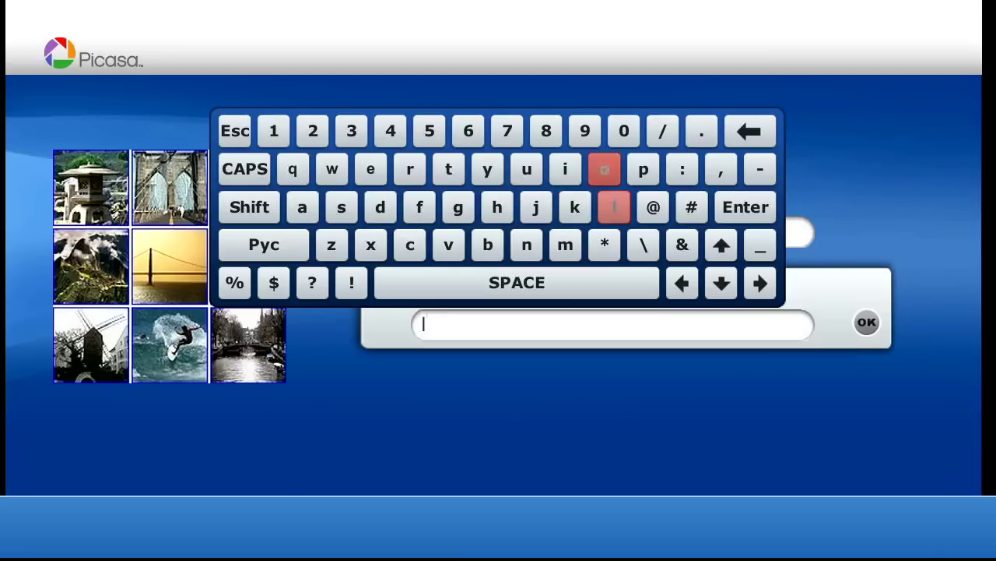
{"action": "key", "text": "Return"}
{"action": "key", "text": "Down"}
{"action": "key", "text": "Down"}
{"action": "key", "text": "Left"}
{"action": "key", "text": "Left"}
{"action": "key", "text": "Return"}
{"action": "key", "text": "Left"}
{"action": "key", "text": "Left"}
{"action": "key", "text": "Left"}
{"action": "key", "text": "Left"}
{"action": "key", "text": "Up"}
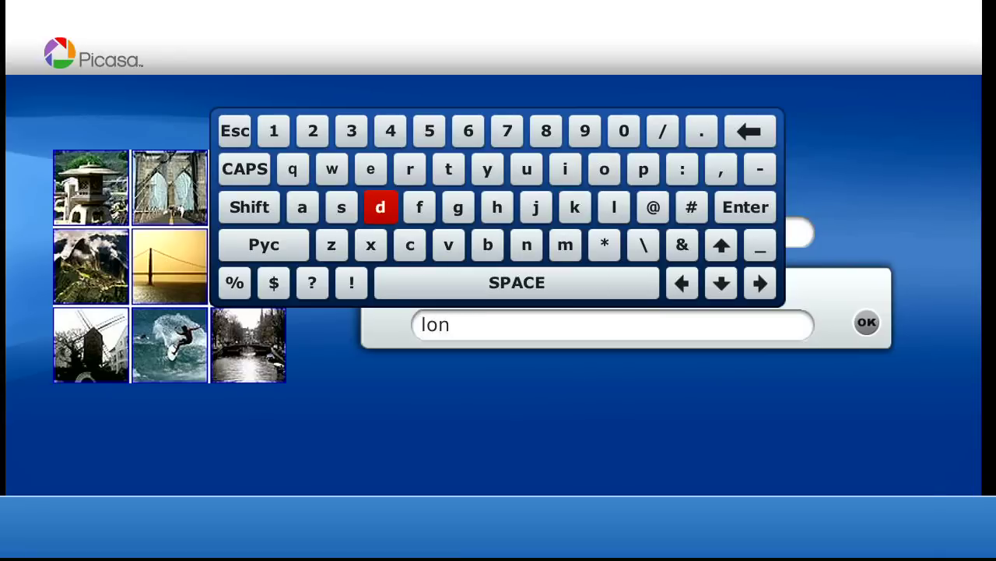
{"action": "key", "text": "Return"}
{"action": "key", "text": "Right"}
{"action": "key", "text": "Right"}
{"action": "key", "text": "Right"}
{"action": "key", "text": "Right"}
{"action": "key", "text": "Up"}
{"action": "key", "text": "Right"}
{"action": "key", "text": "Return"}
{"action": "key", "text": "Down"}
{"action": "key", "text": "Down"}
{"action": "key", "text": "Left"}
{"action": "key", "text": "Left"}
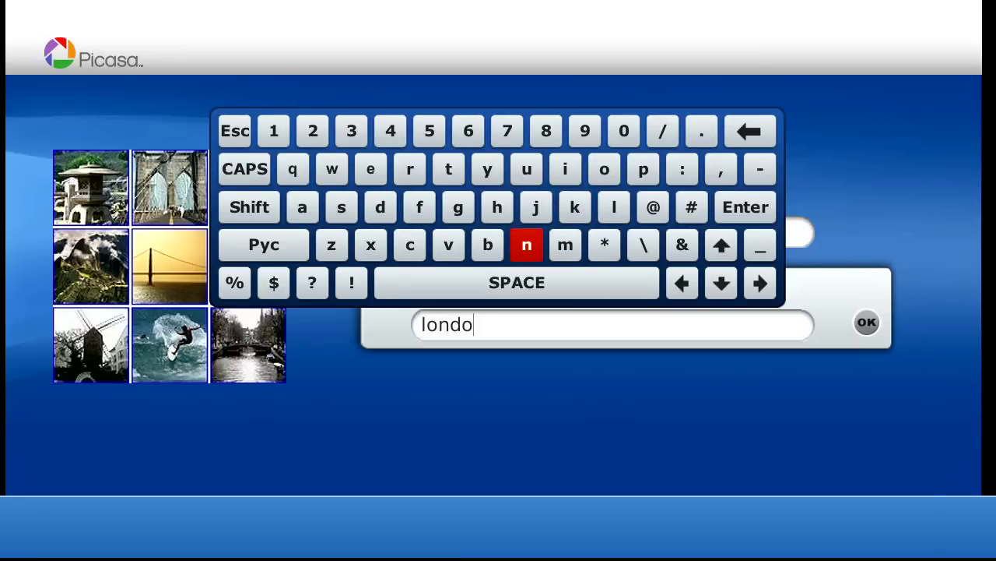
{"action": "key", "text": "Return"}
{"action": "key", "text": "Right"}
{"action": "key", "text": "Right"}
{"action": "key", "text": "Right"}
{"action": "key", "text": "Up"}
{"action": "key", "text": "Return"}
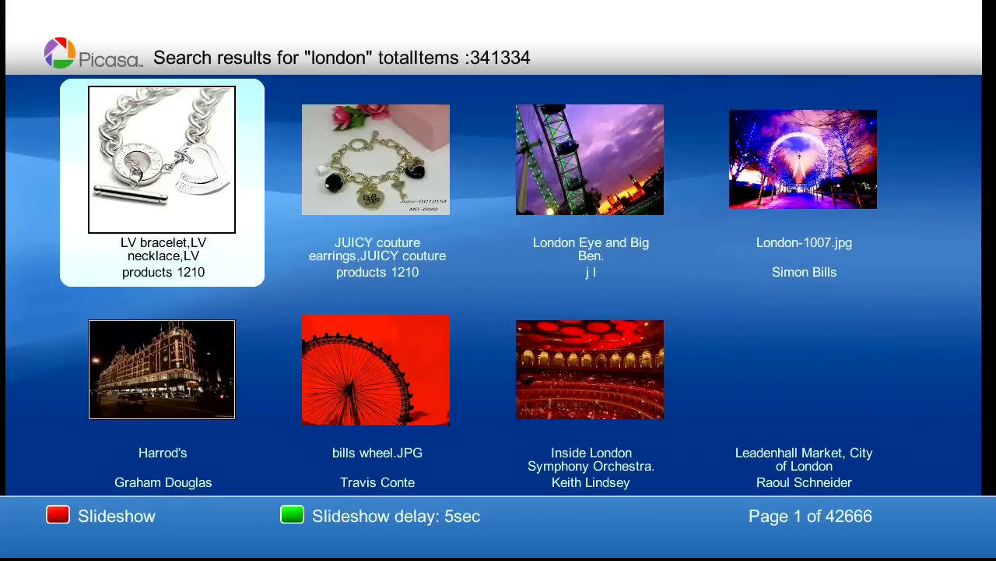
{"action": "key", "text": "Home"}
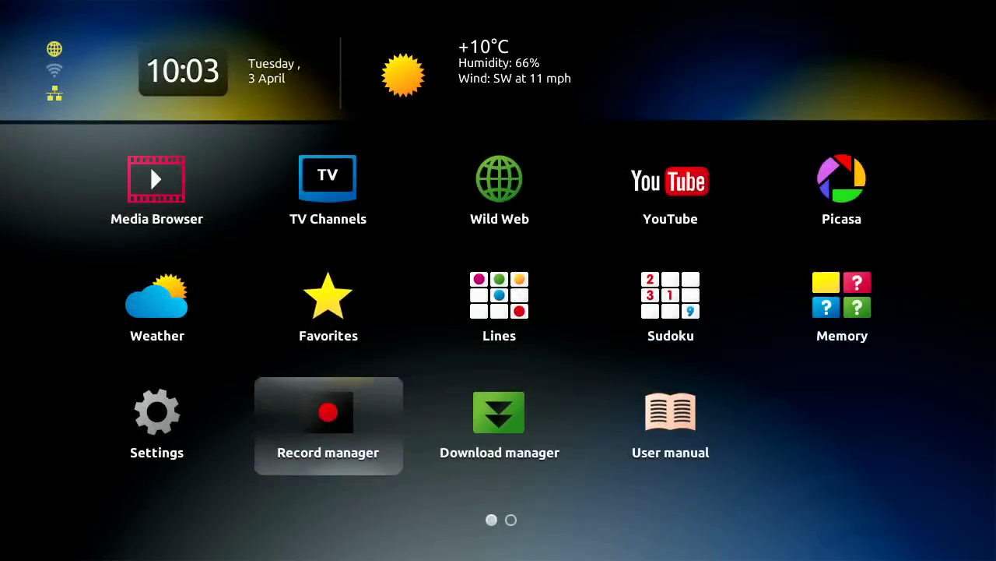
{"action": "key", "text": "Up"}
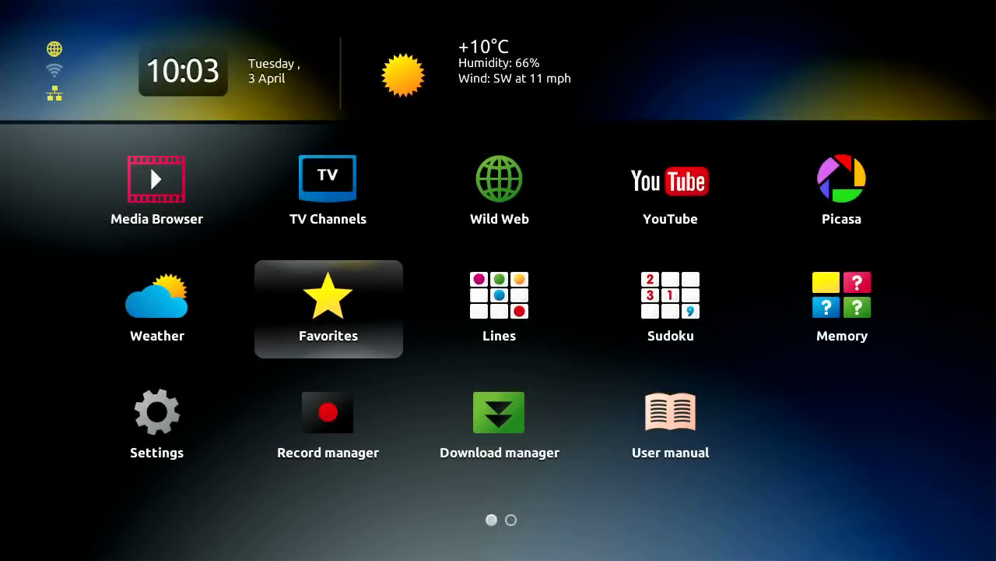
{"action": "key", "text": "Return"}
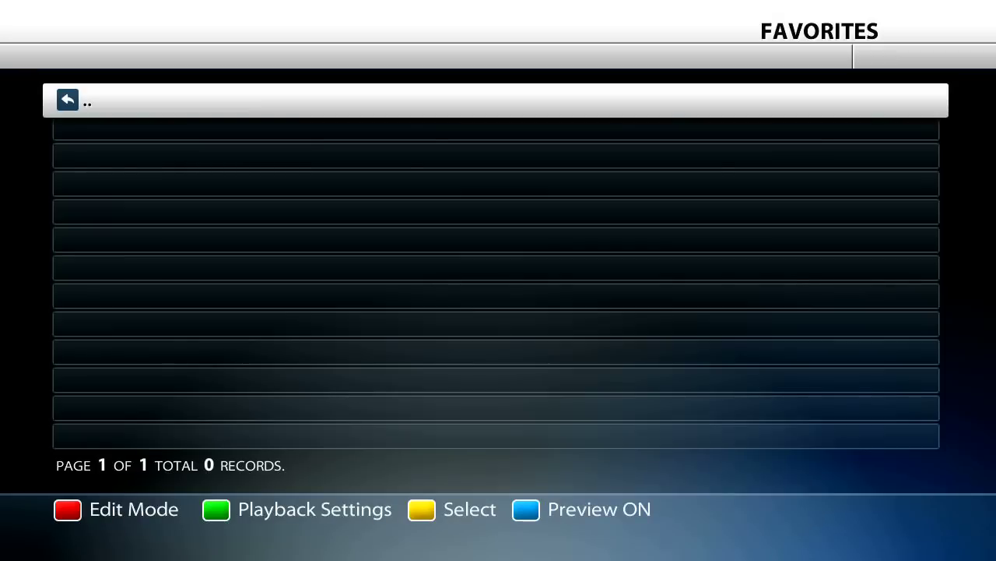
{"action": "key", "text": "Home"}
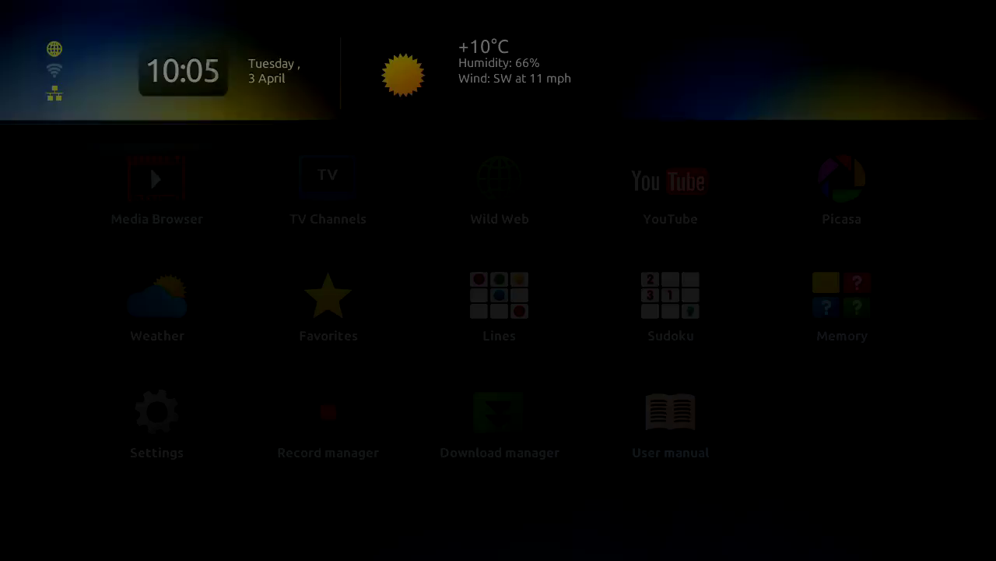
{"action": "key", "text": "Down"}
{"action": "key", "text": "Return"}
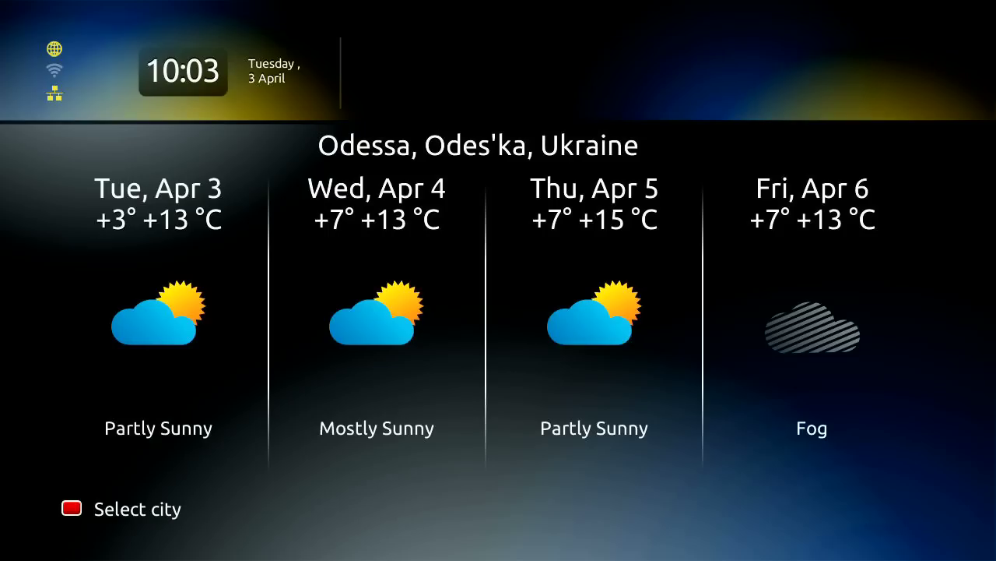
{"action": "key", "text": "Escape"}
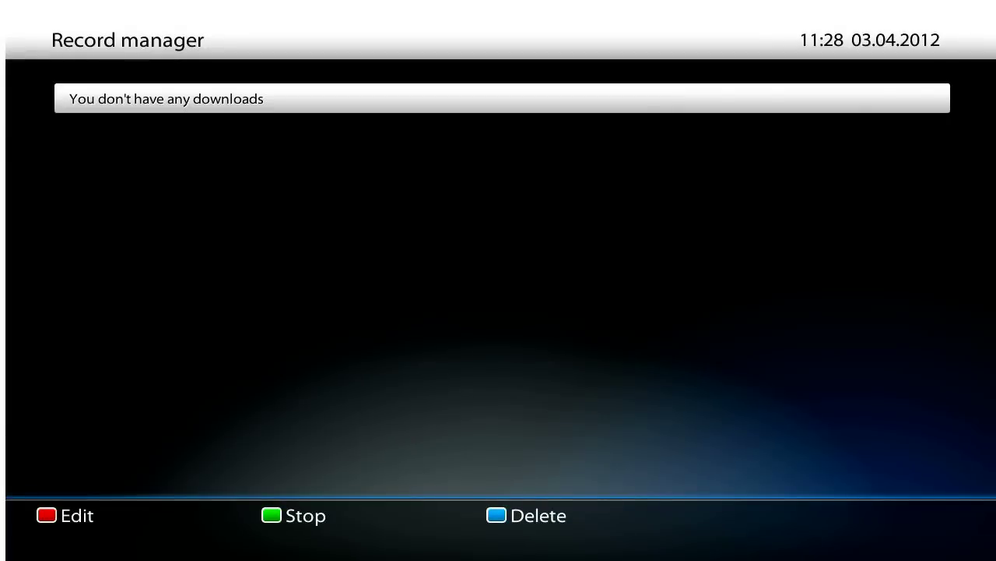
{"action": "key", "text": "Escape"}
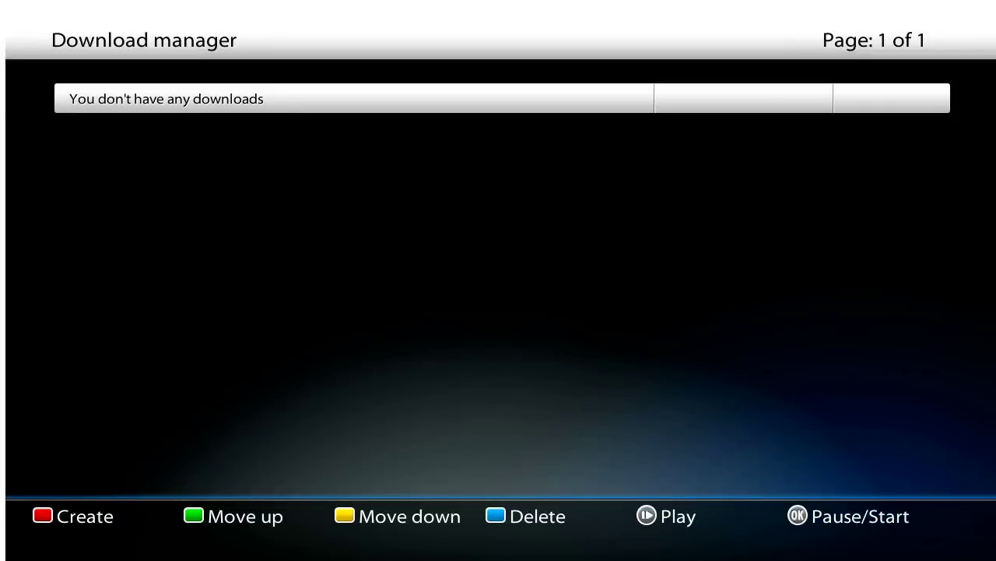
{"action": "key", "text": "Escape"}
{"action": "key", "text": "Down"}
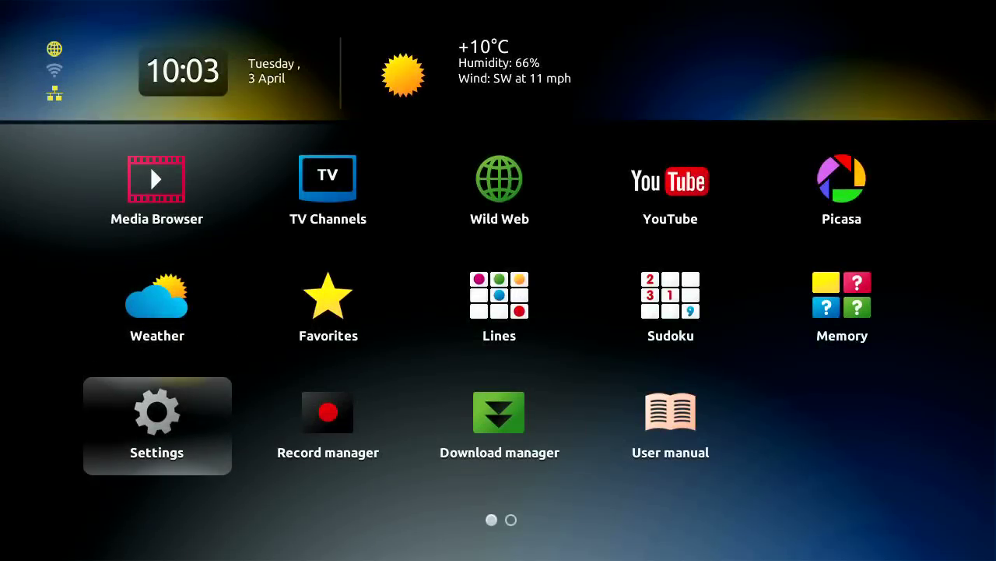
Step: Open the Settings page to view its options
{"action": "key", "text": "Return"}
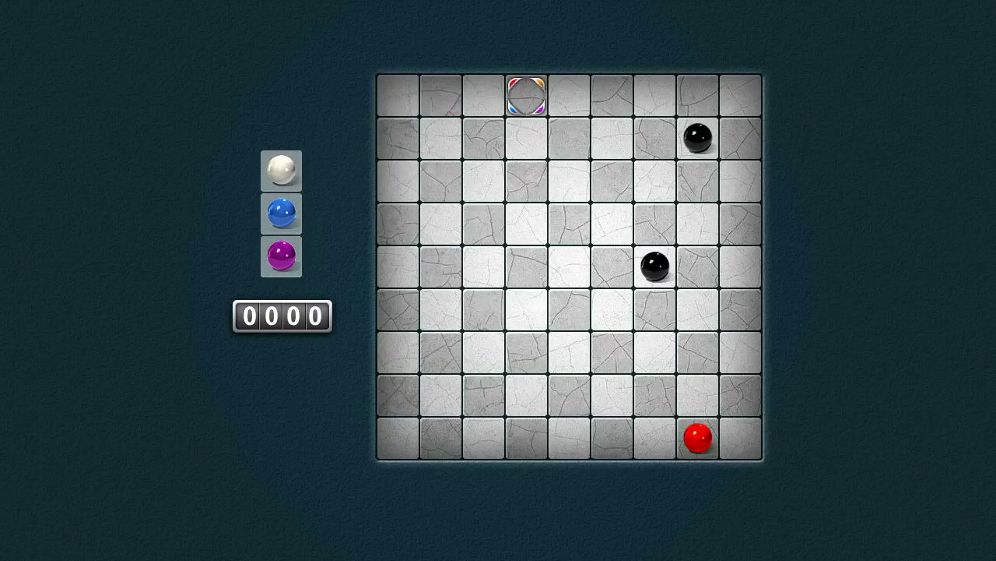
Step: Select the row-2 black ball and move it one cell down-left beside the other black ball
{"action": "key", "text": "Down"}
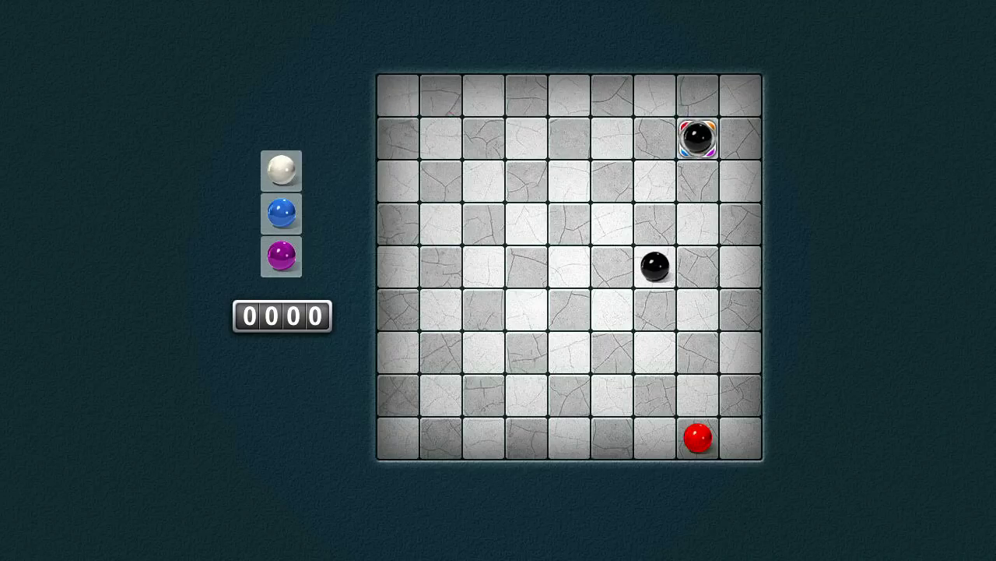
{"action": "key", "text": "Left"}
{"action": "key", "text": "Down"}
{"action": "key", "text": "Return"}
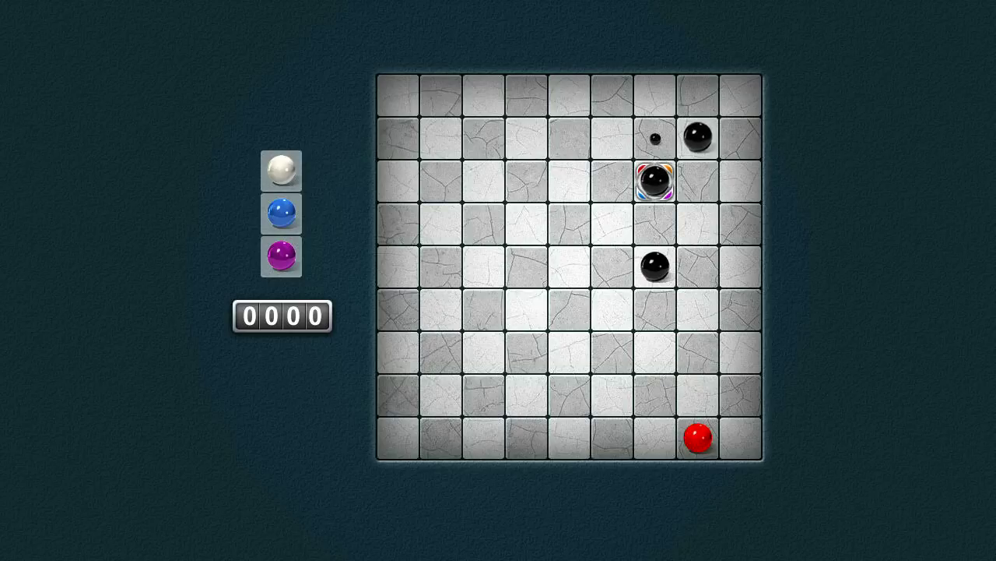